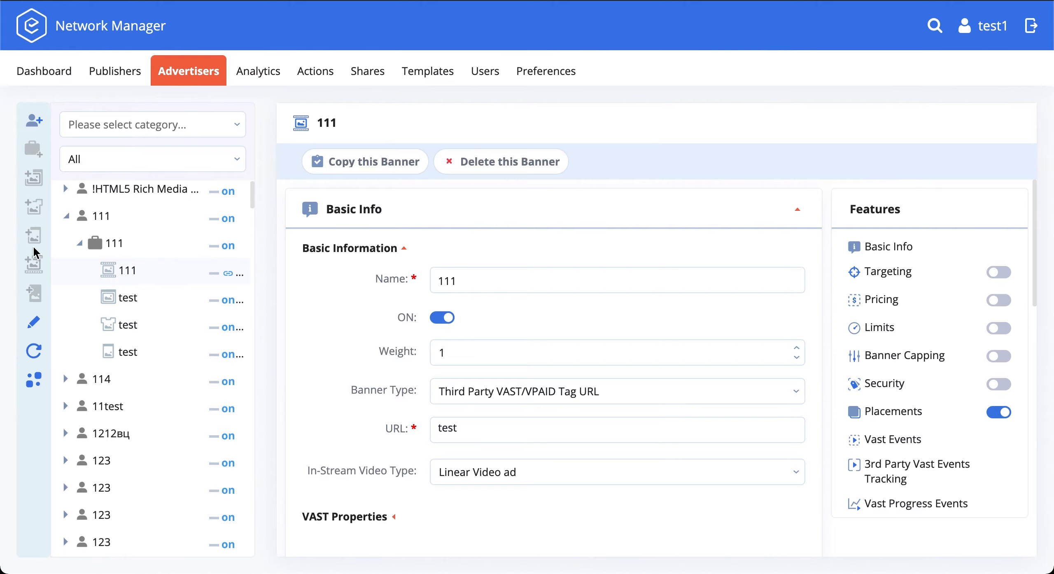
Step: Open the first of the three "test" banners in campaign 111 and review its available banner types
click(143, 296)
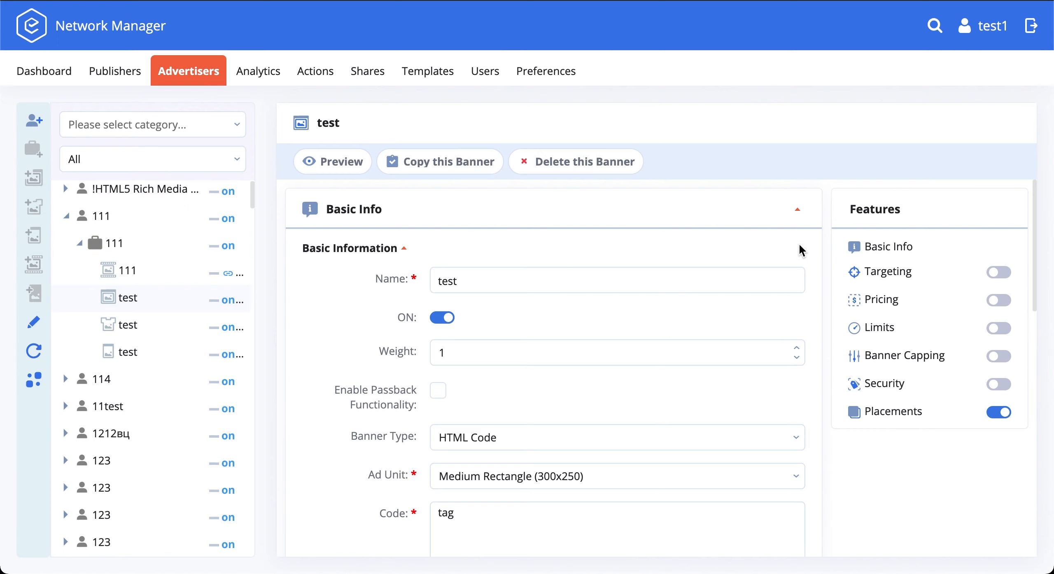
scroll(810, 270, down, 2)
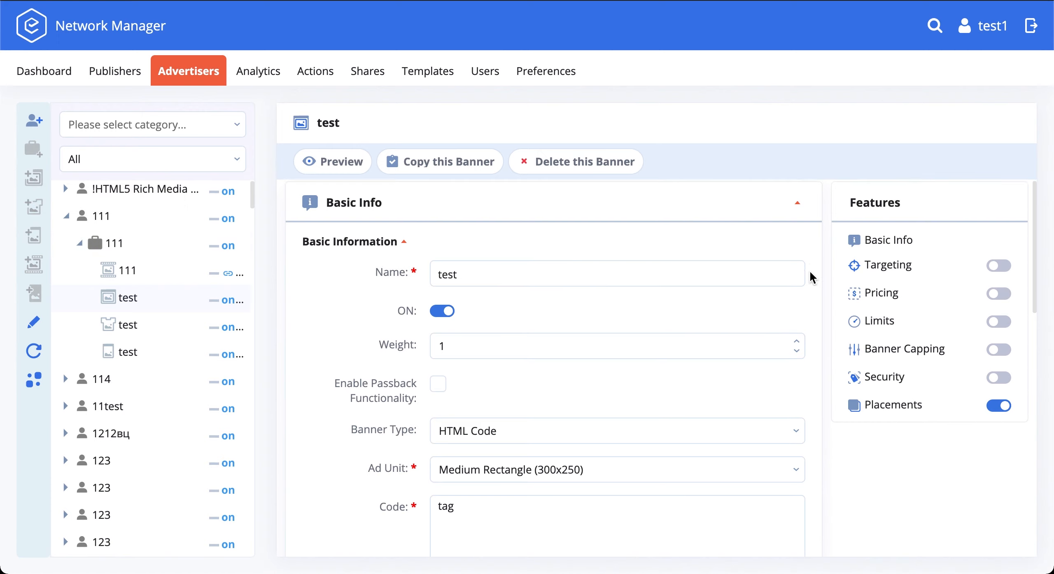
scroll(809, 278, up, 2)
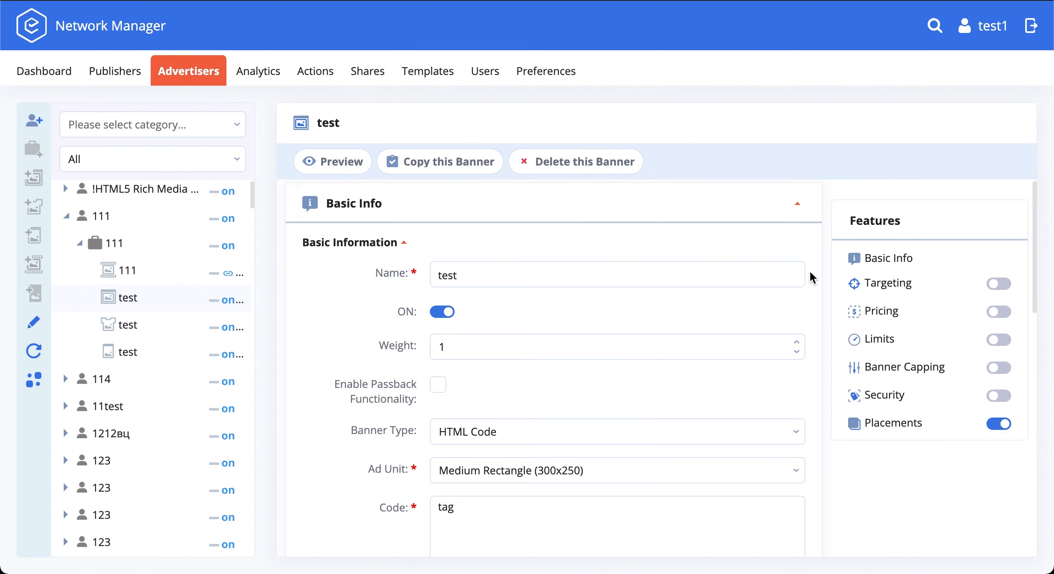
scroll(810, 278, down, 2)
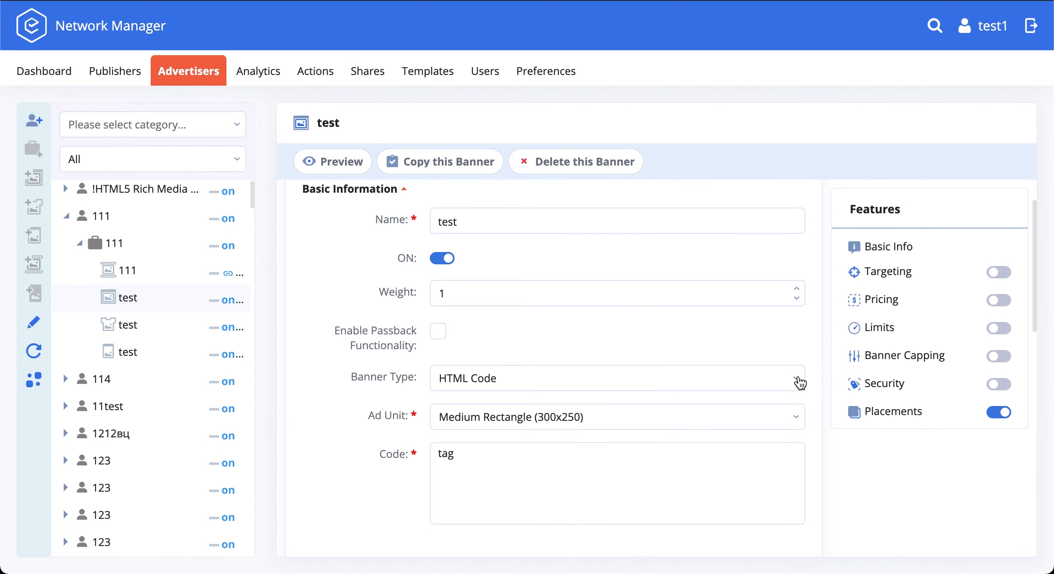
click(796, 377)
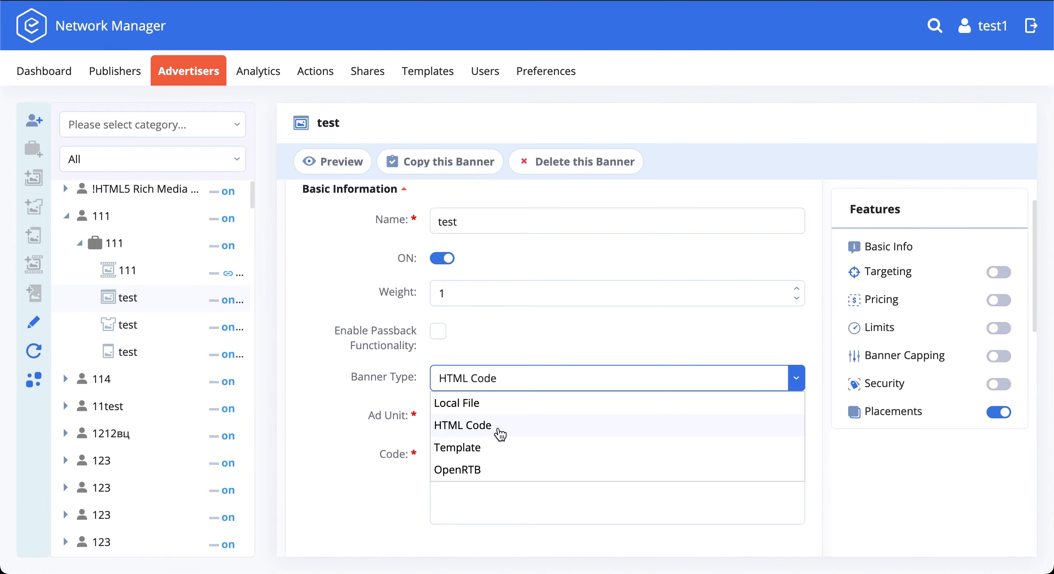
click(324, 405)
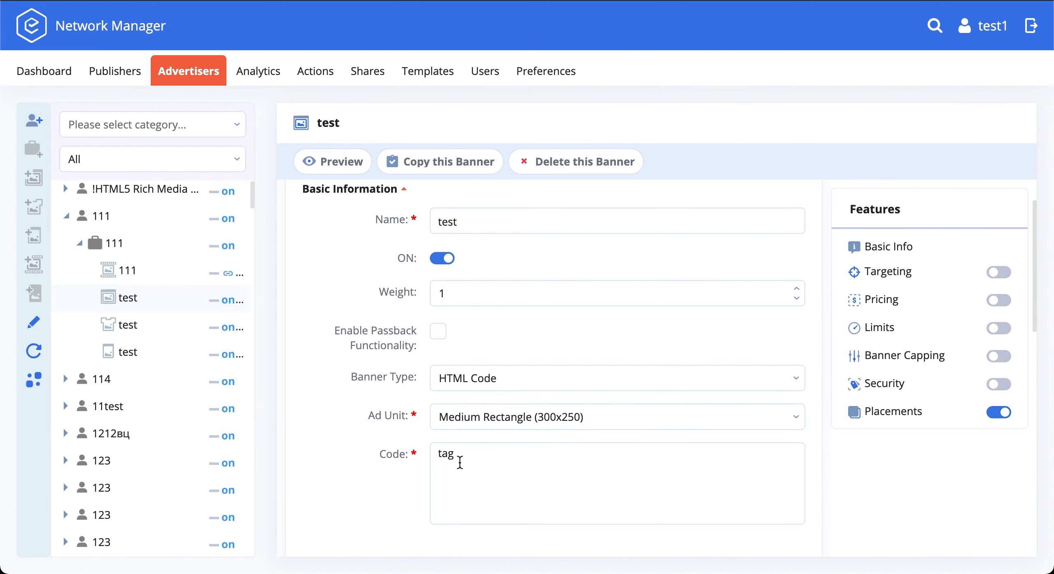
Step: Review the ad unit sizes offered for this HTML Code banner, alongside the banner type options
click(804, 383)
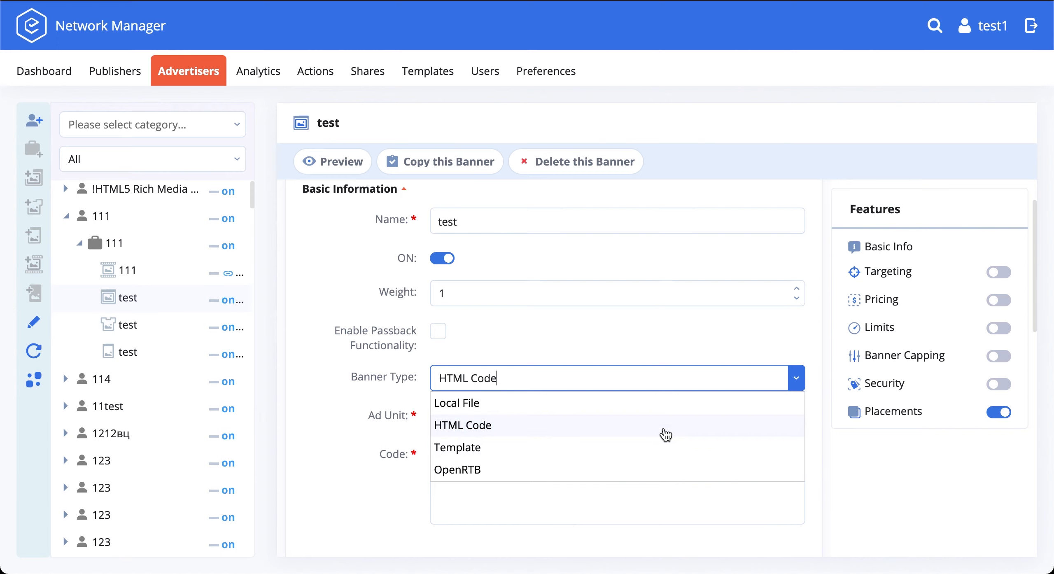
click(802, 386)
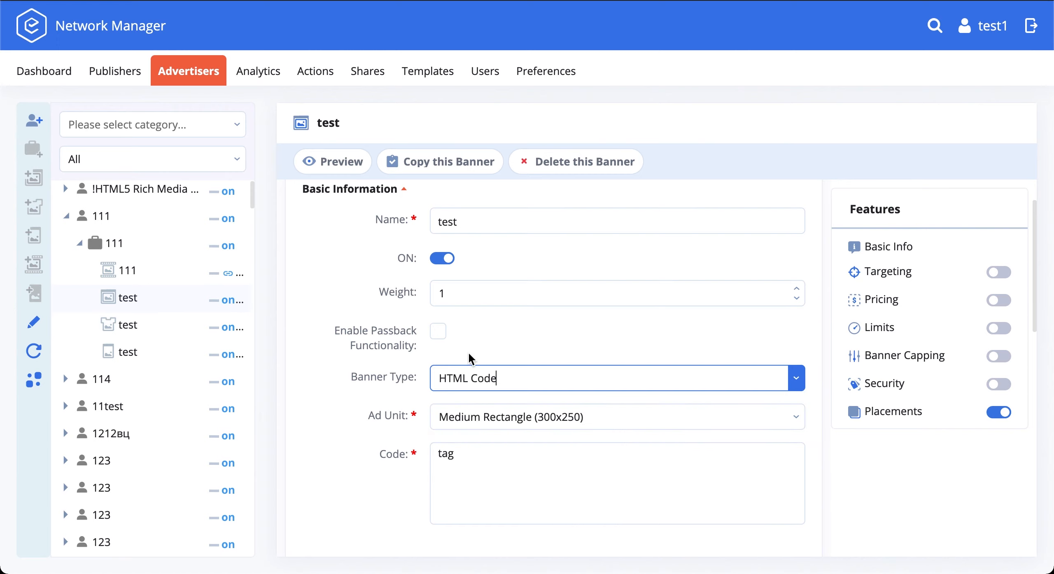
click(801, 421)
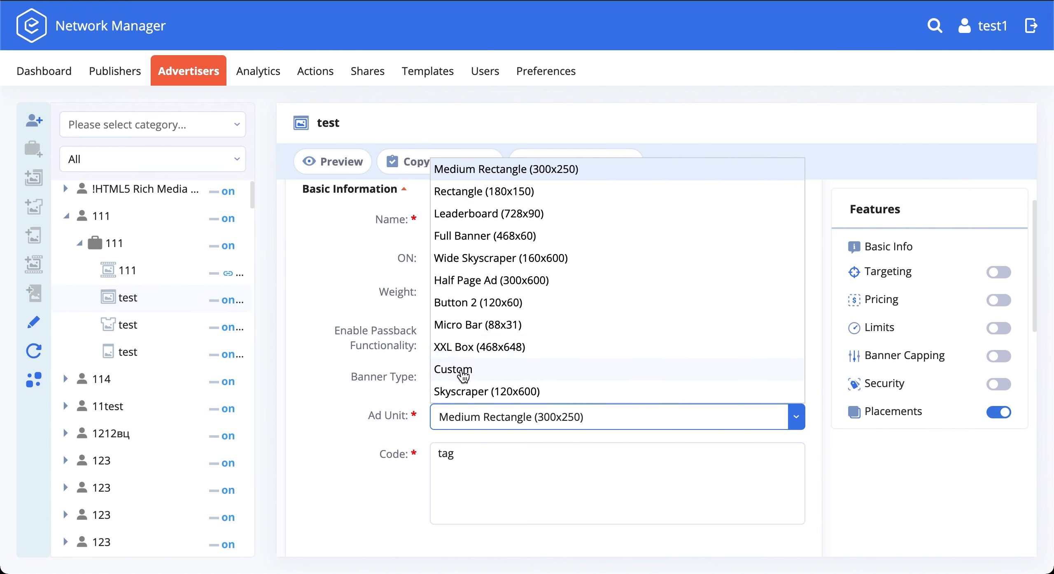
click(797, 418)
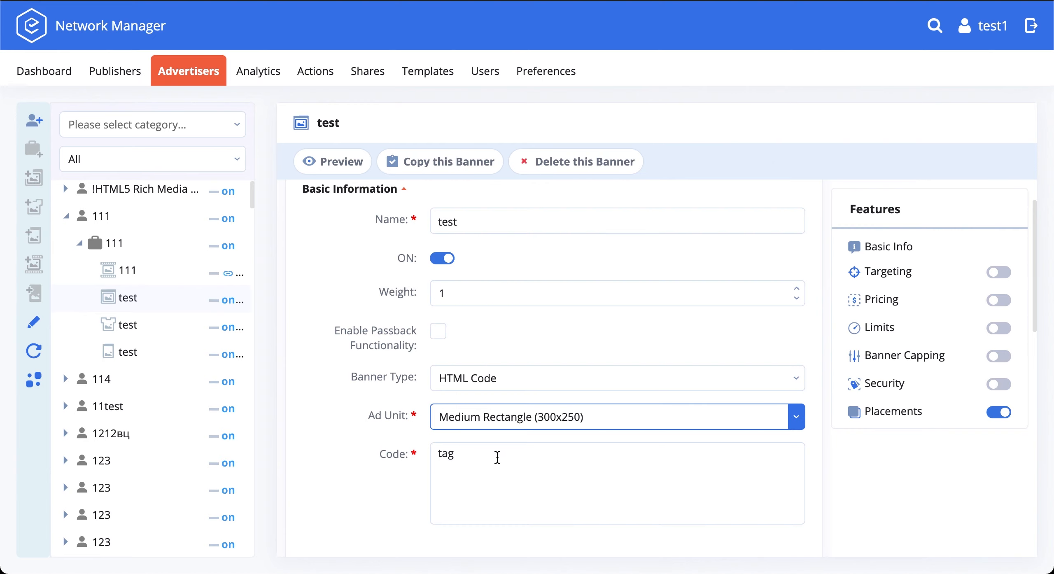
click(771, 371)
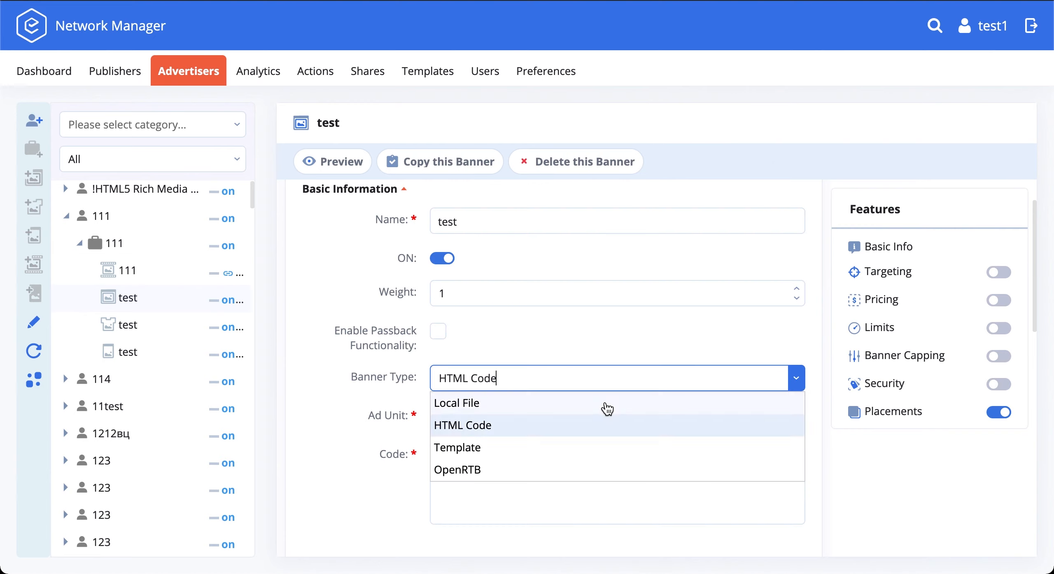
click(803, 379)
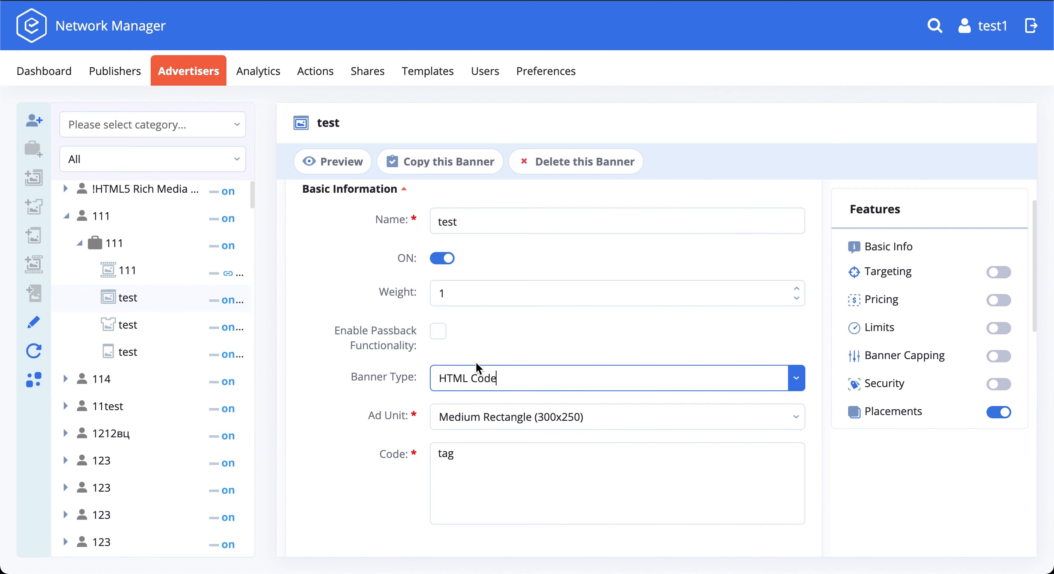
Step: Look over the rest of the banner's settings, from the code field to the Placements section
scroll(364, 368, down, 3)
scroll(364, 368, down, 8)
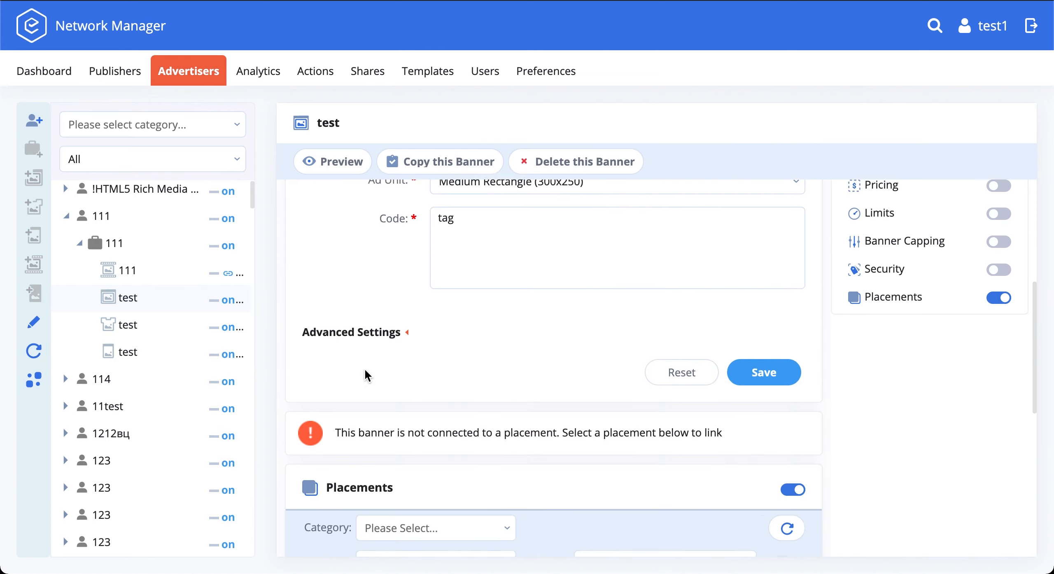
scroll(365, 373, up, 8)
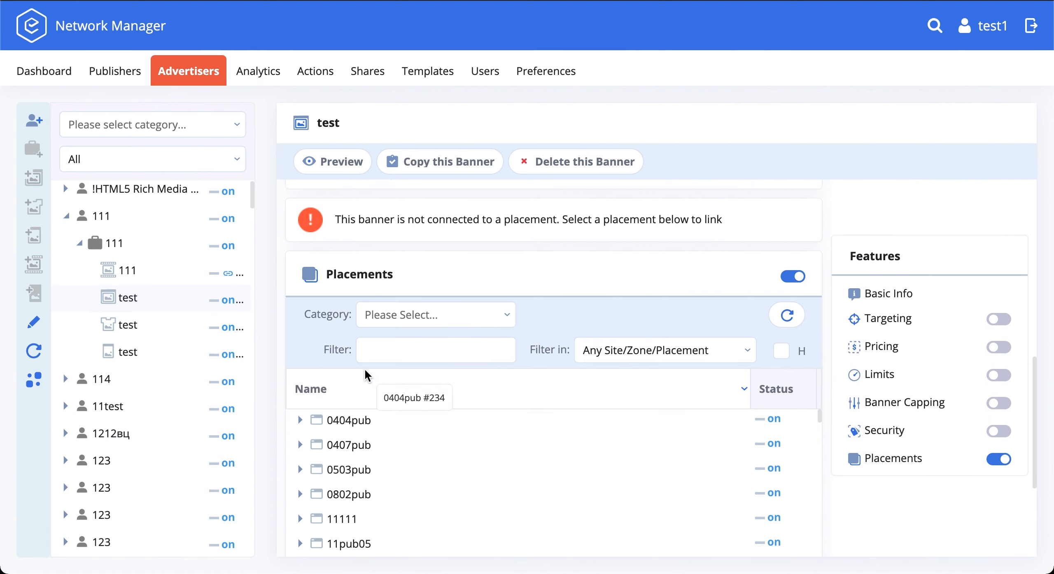
scroll(364, 368, up, 2)
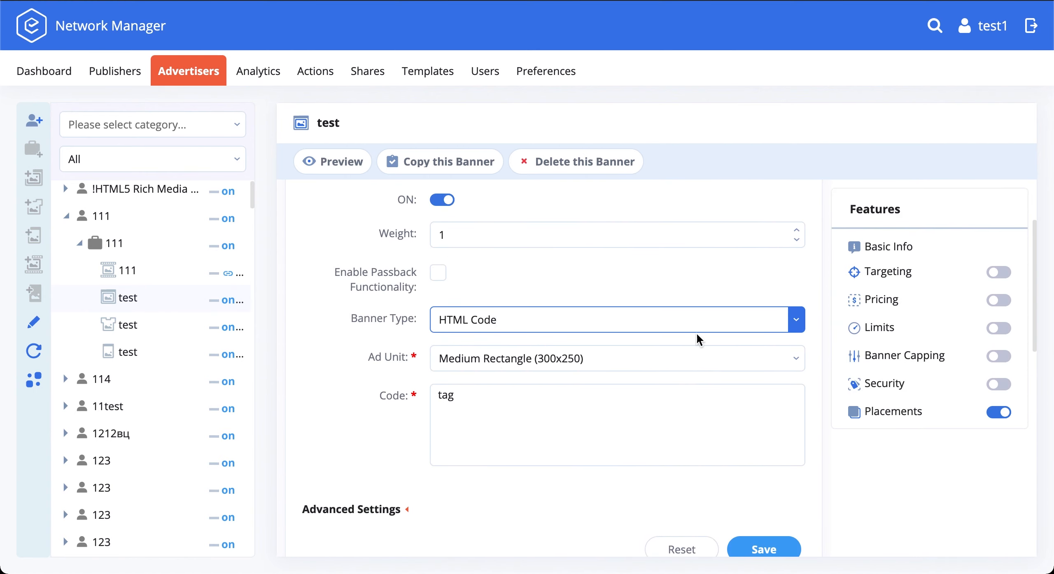
click(819, 325)
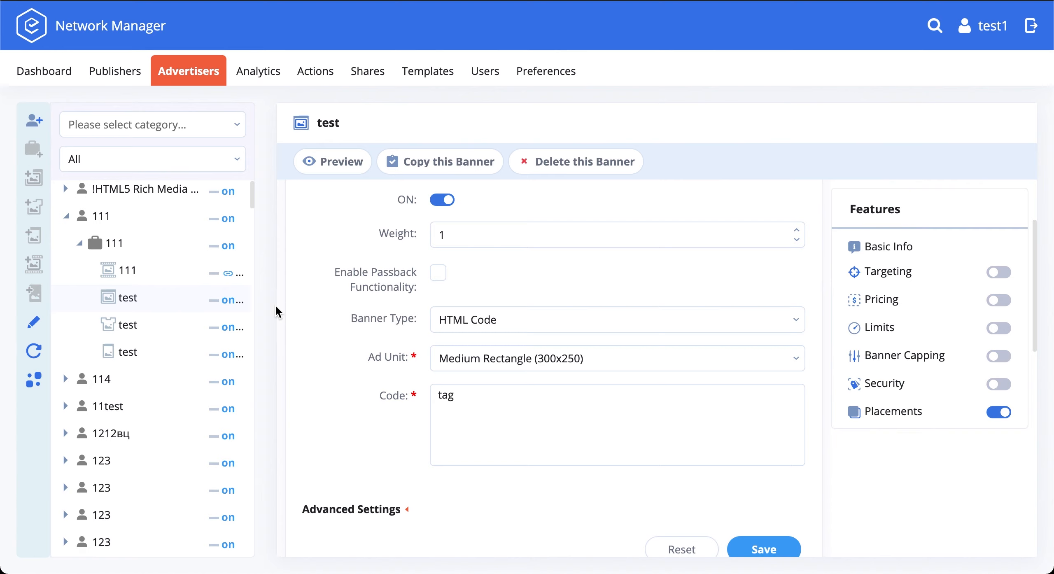
Step: Open the non-standard placement banner "test" in campaign 111 and review its banner type options
click(114, 328)
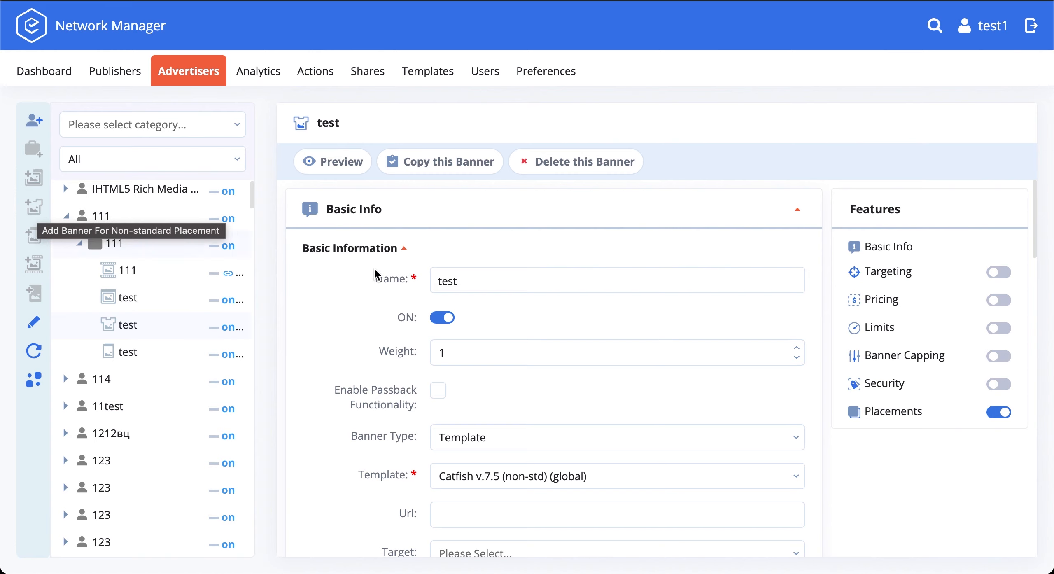
scroll(389, 356, down, 2)
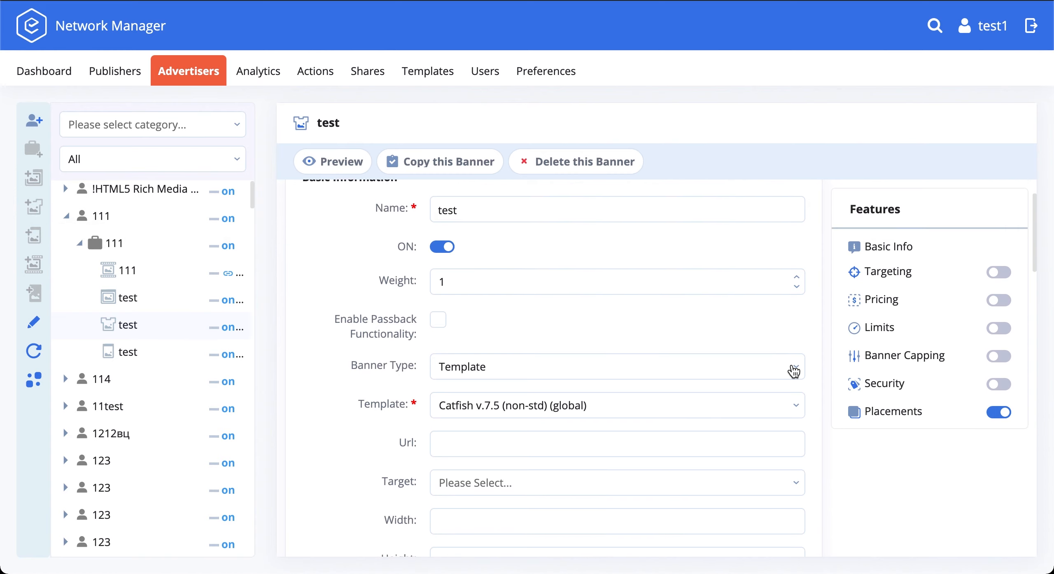
click(796, 367)
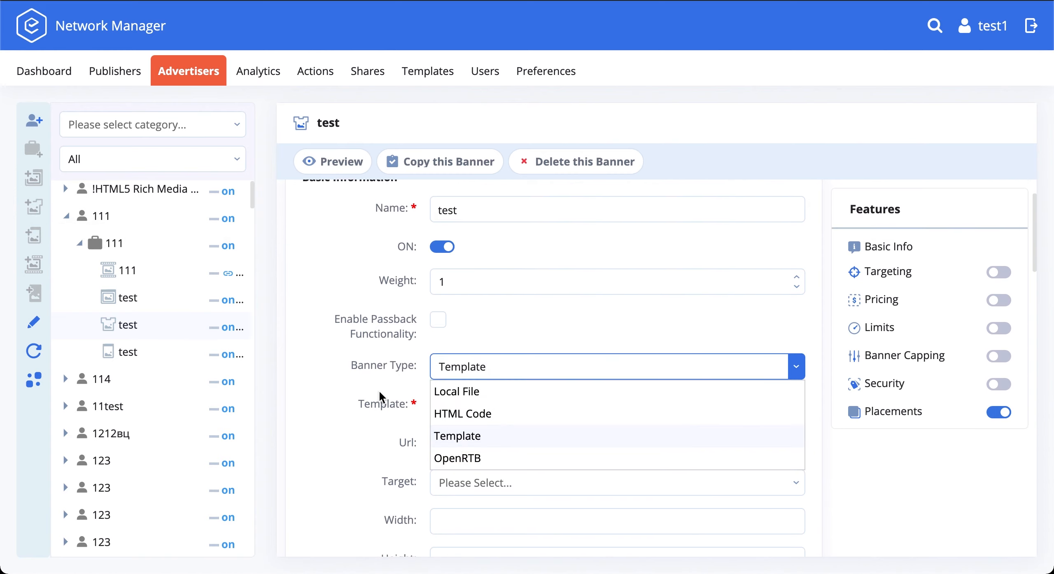
click(313, 332)
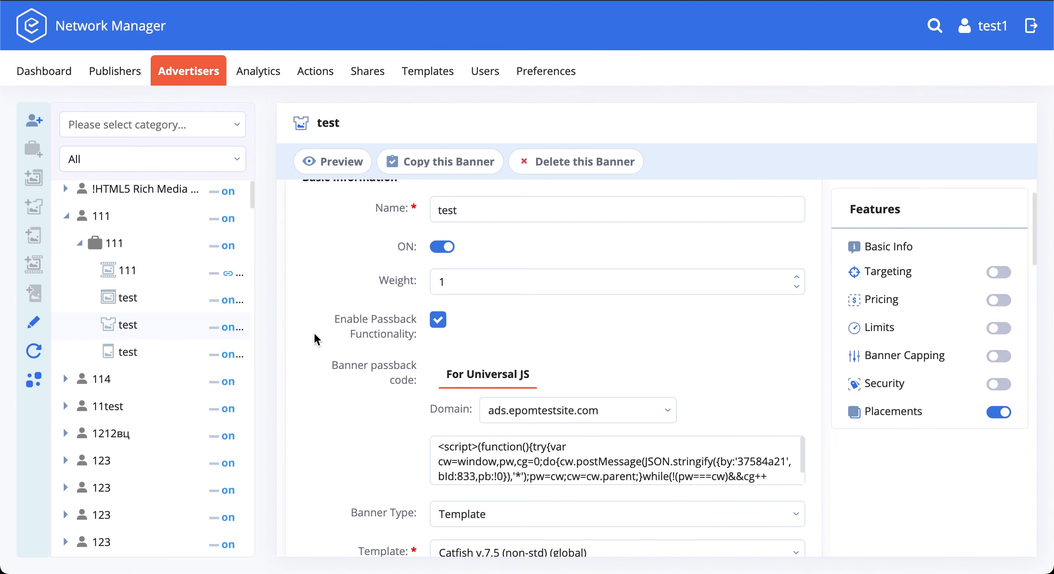
click(438, 321)
Step: Browse the full list of non-standard templates available for the banner, keeping Catfish v.7.5 (non-std) (global) selected
scroll(332, 377, down, 4)
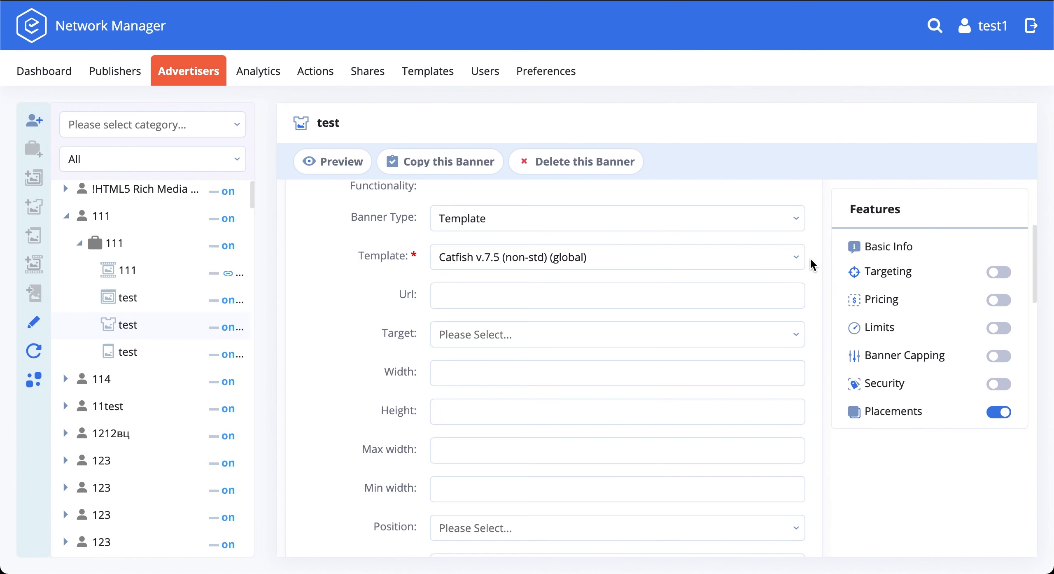
click(796, 257)
scroll(634, 356, down, 4)
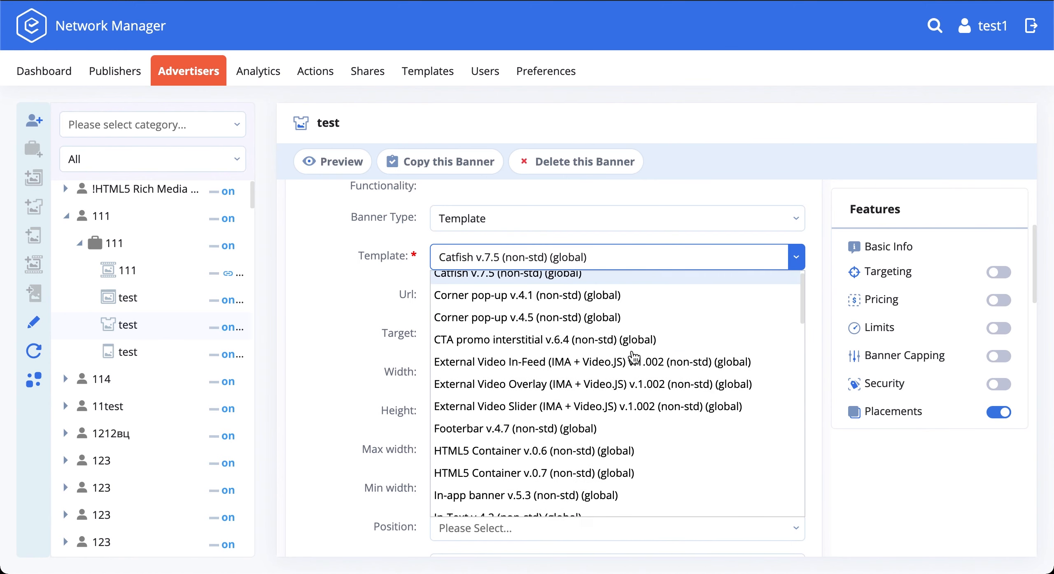
scroll(634, 357, down, 10)
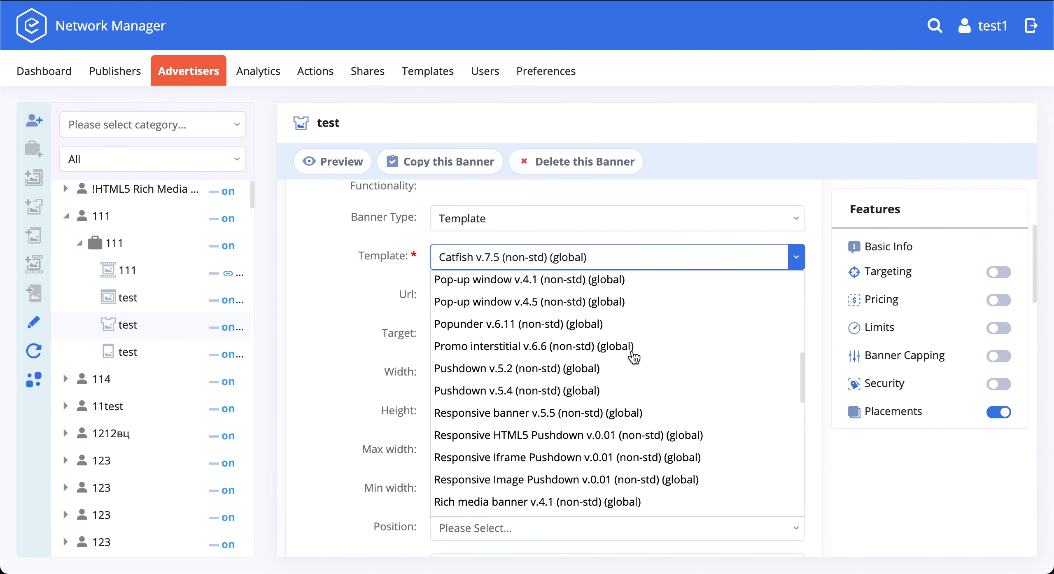
scroll(634, 357, down, 10)
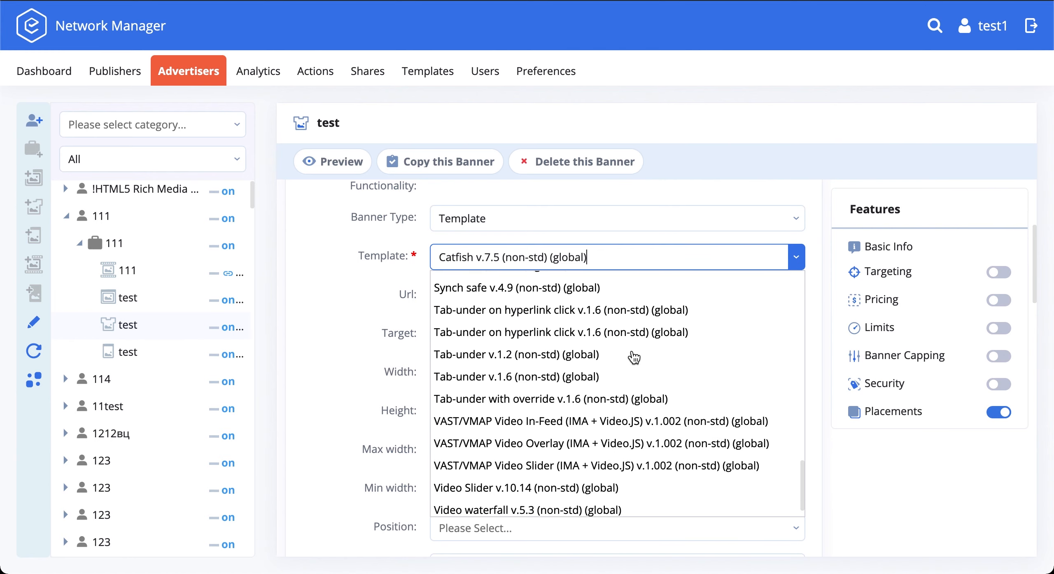
click(342, 291)
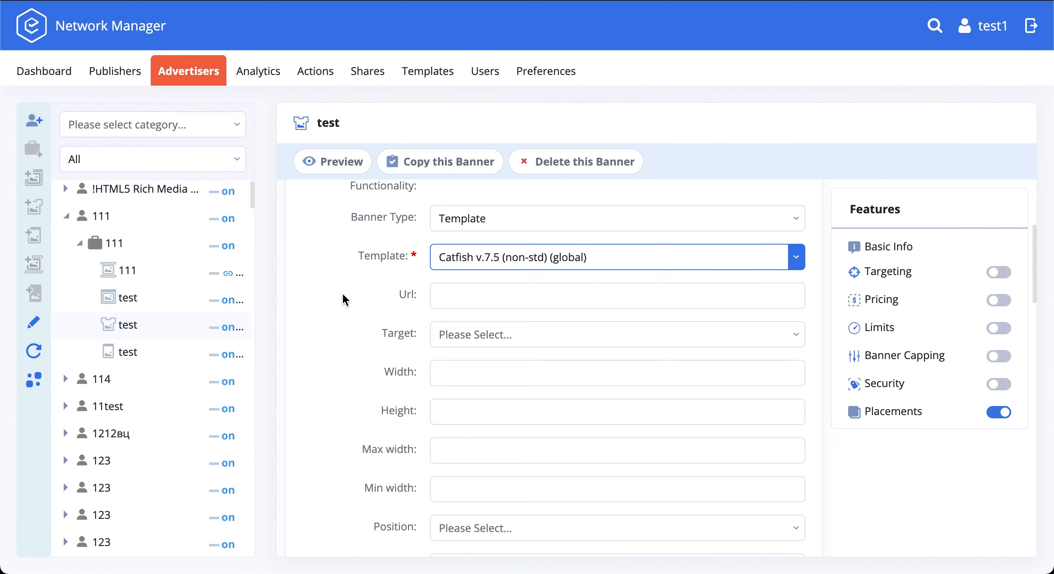
Step: Examine the Catfish template's parameters, from Url, size and position to close area and custom styles, plus the Placements section
scroll(350, 296, down, 2)
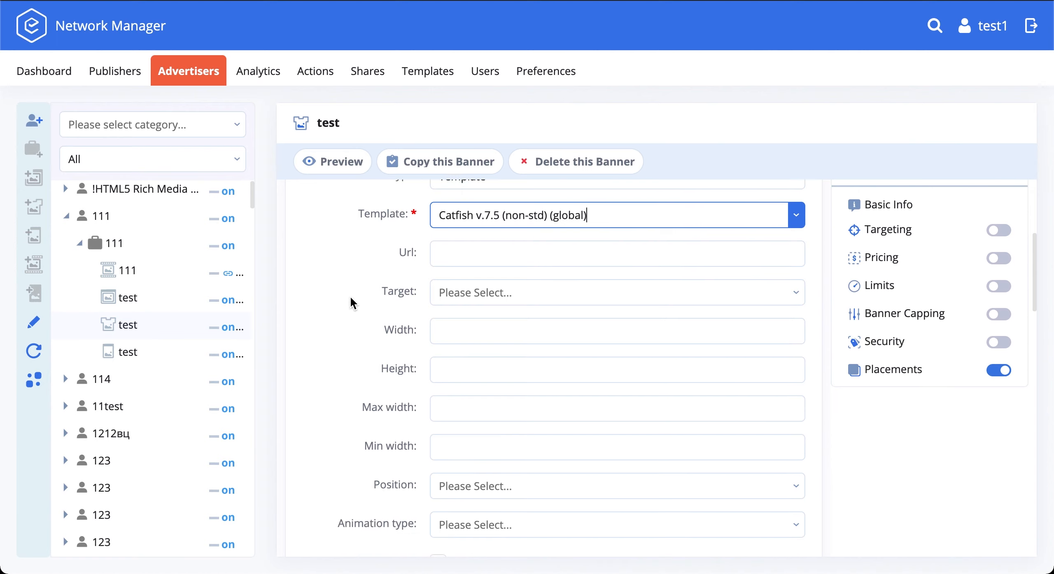
scroll(402, 346, down, 5)
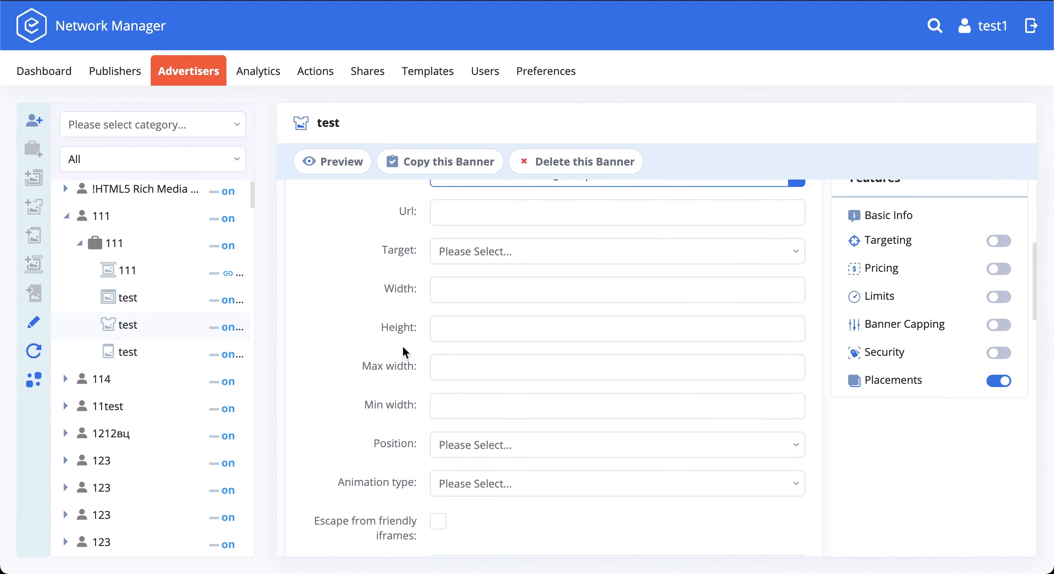
scroll(402, 345, down, 6)
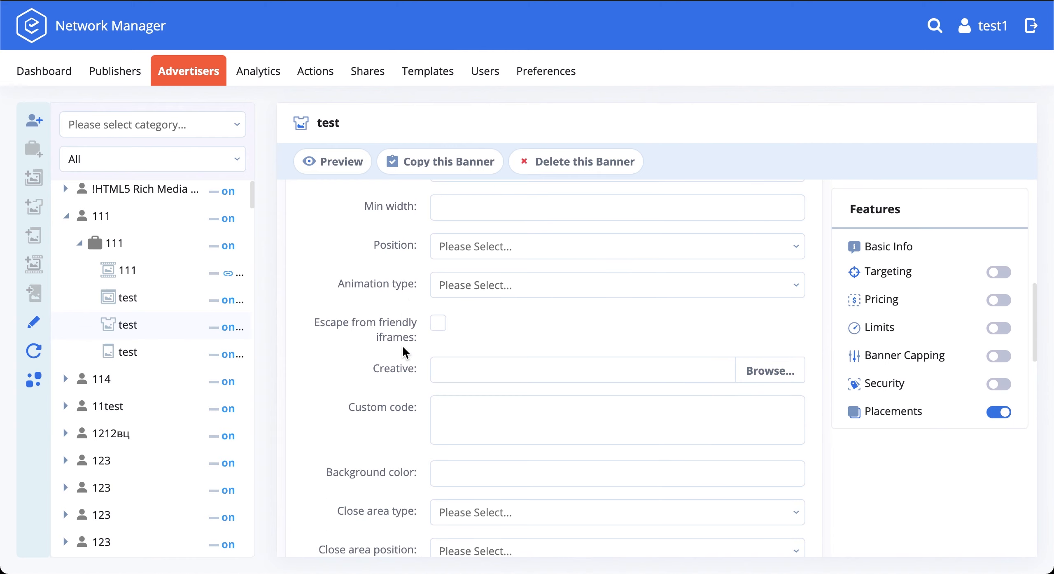
scroll(403, 346, down, 1)
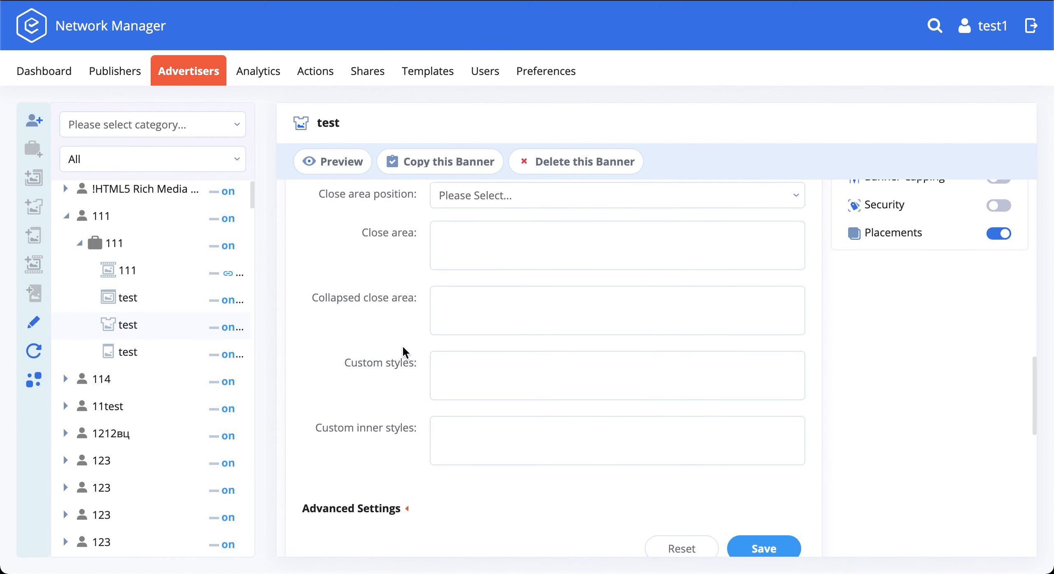
scroll(402, 345, up, 2)
scroll(402, 345, up, 15)
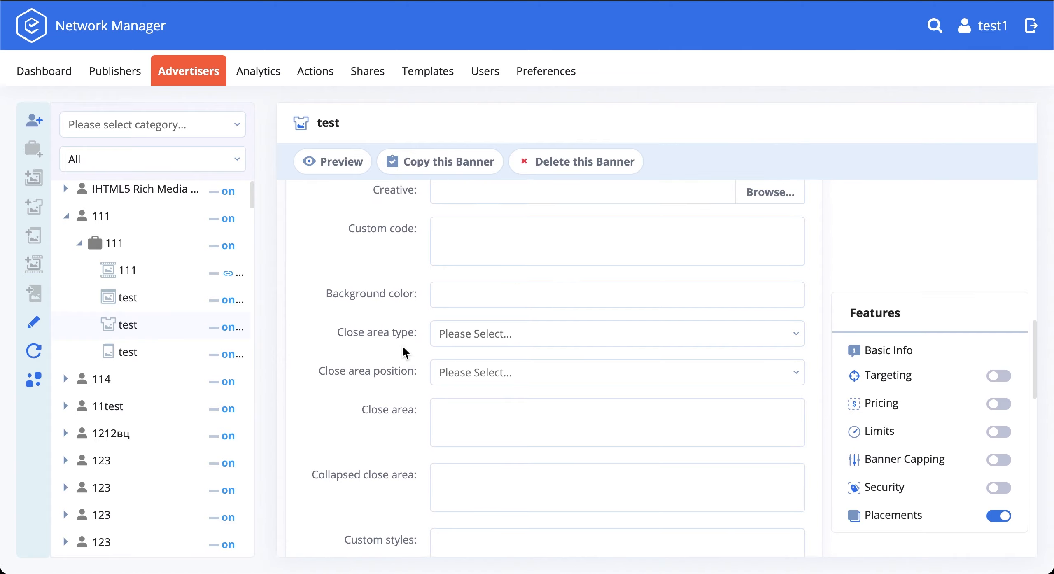
scroll(402, 345, up, 2)
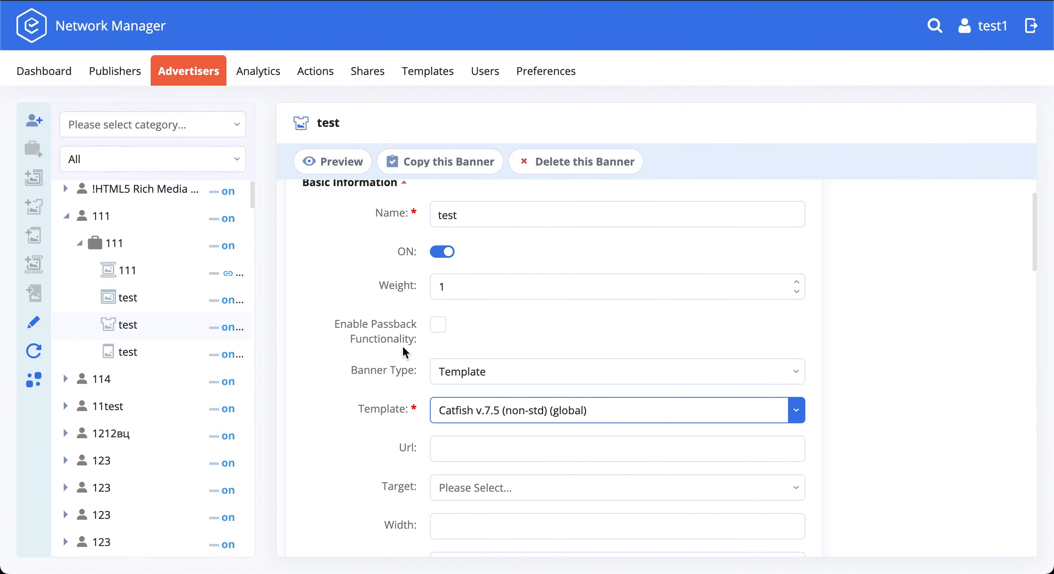
scroll(368, 376, down, 2)
scroll(369, 376, down, 10)
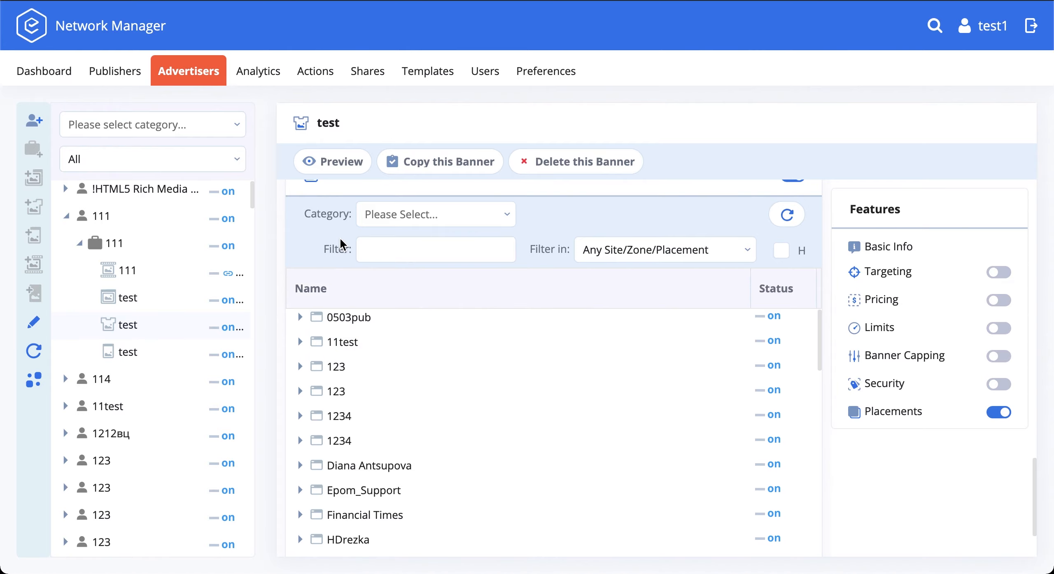
scroll(340, 238, up, 8)
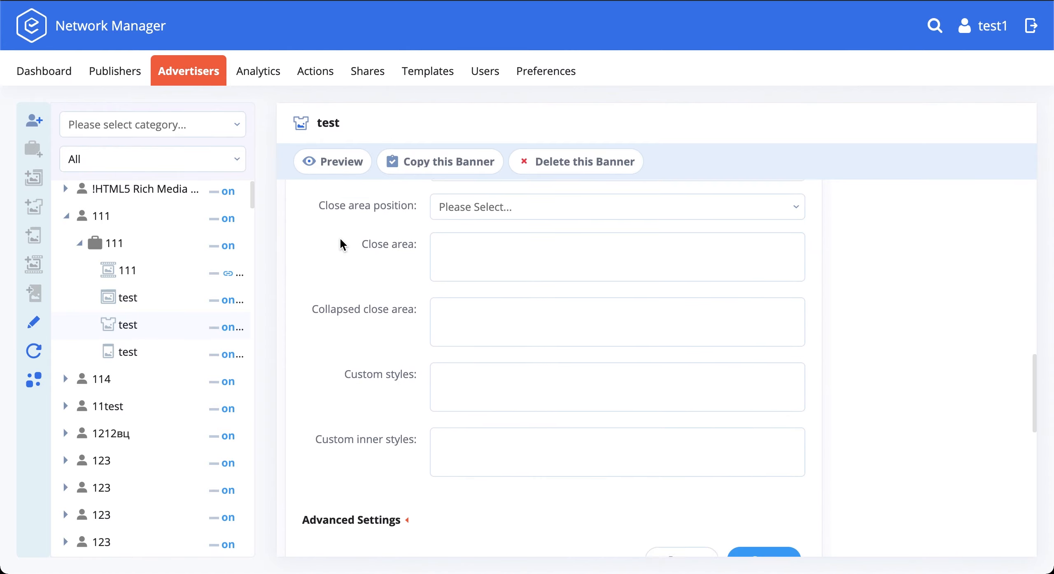
Step: Open the mobile placement banner "test" in campaign 111 and review its available ad units, keeping Small Image Banner (120x20)
click(110, 353)
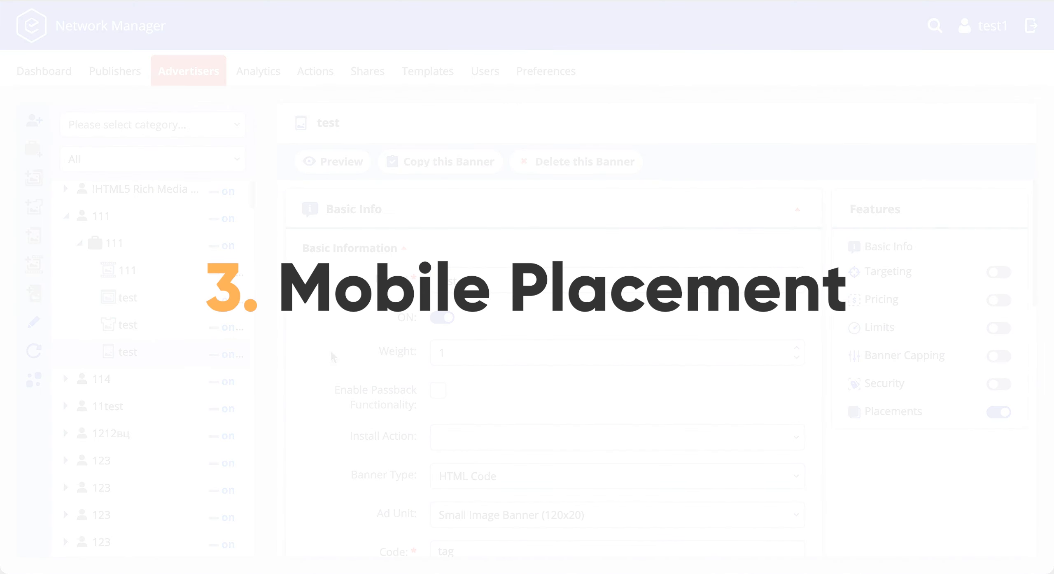
scroll(330, 349, down, 5)
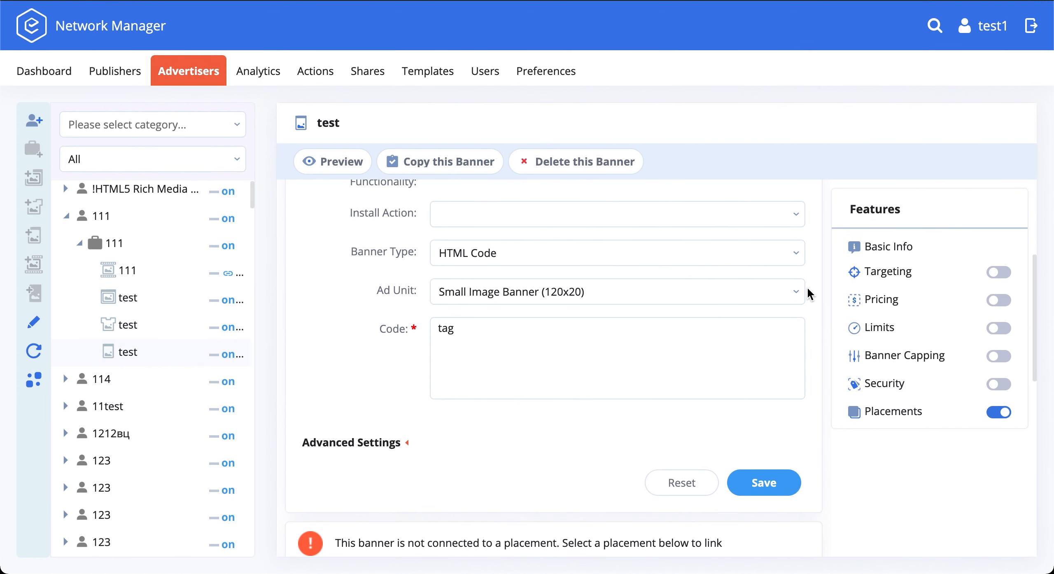
click(799, 296)
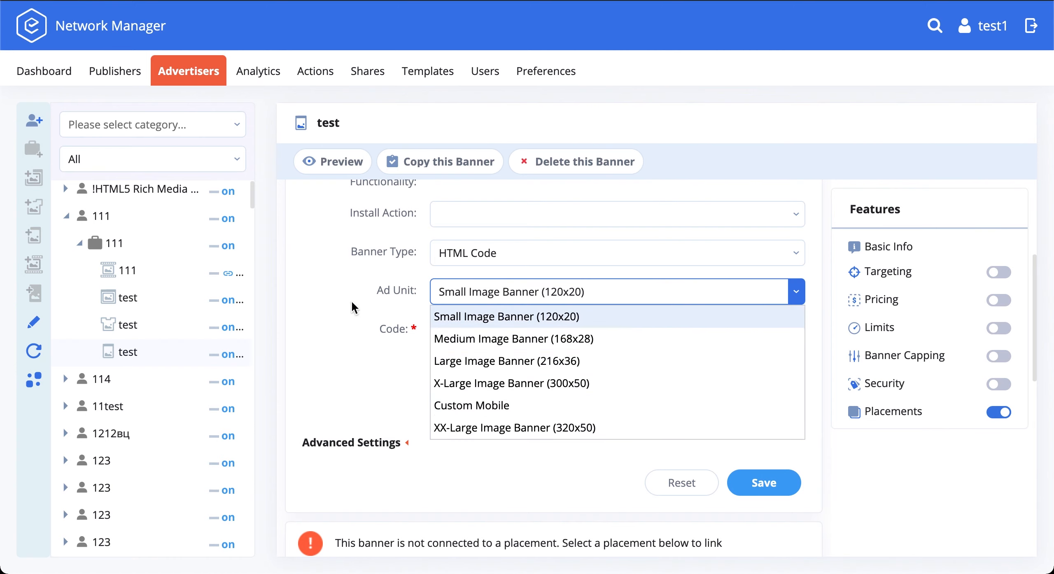
click(315, 306)
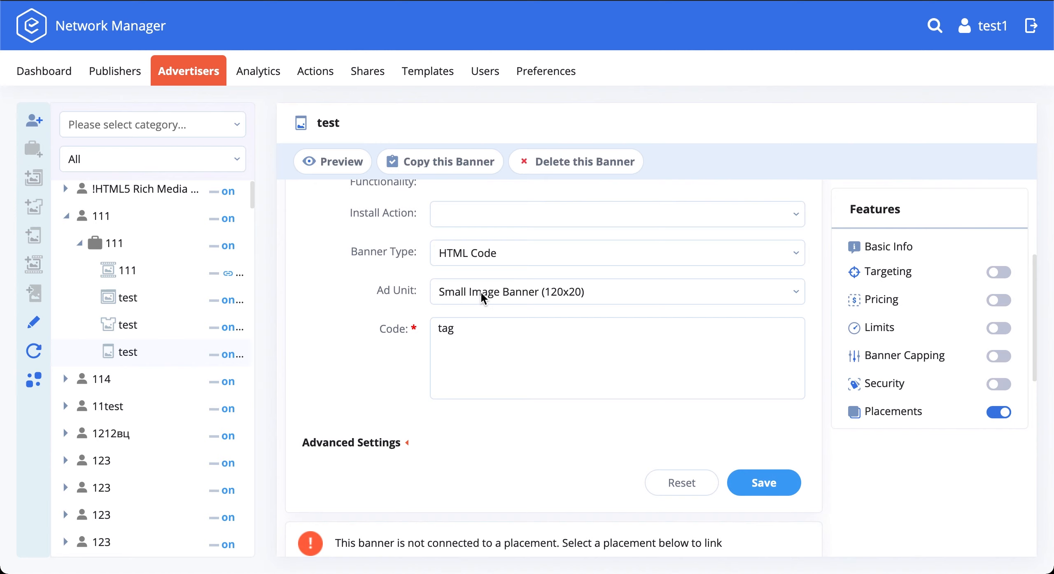
scroll(333, 250, up, 1)
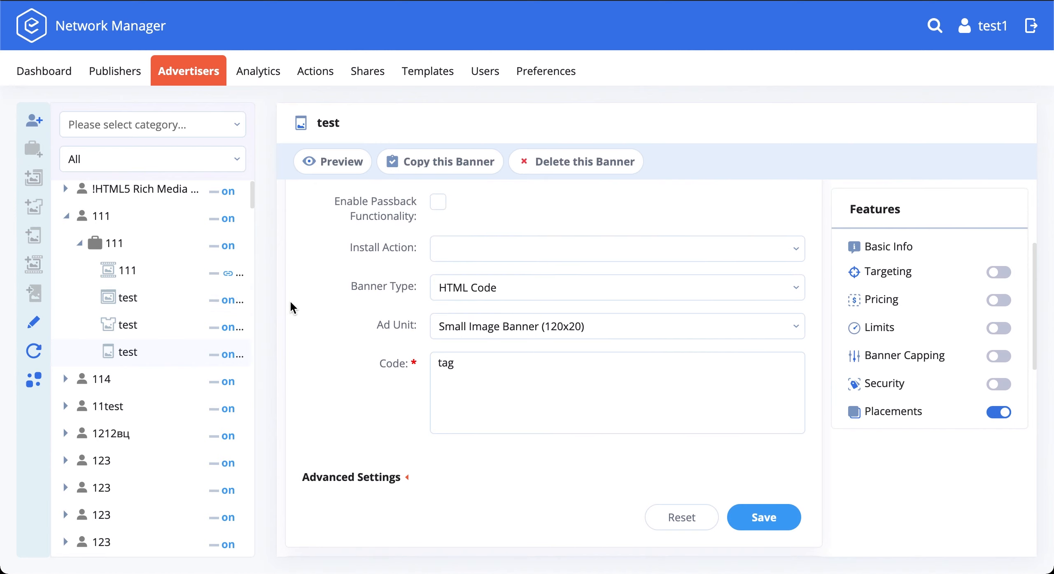
Step: Open the video placement banner "111" and review its banner type and in-stream video type options, keeping both selections
click(133, 263)
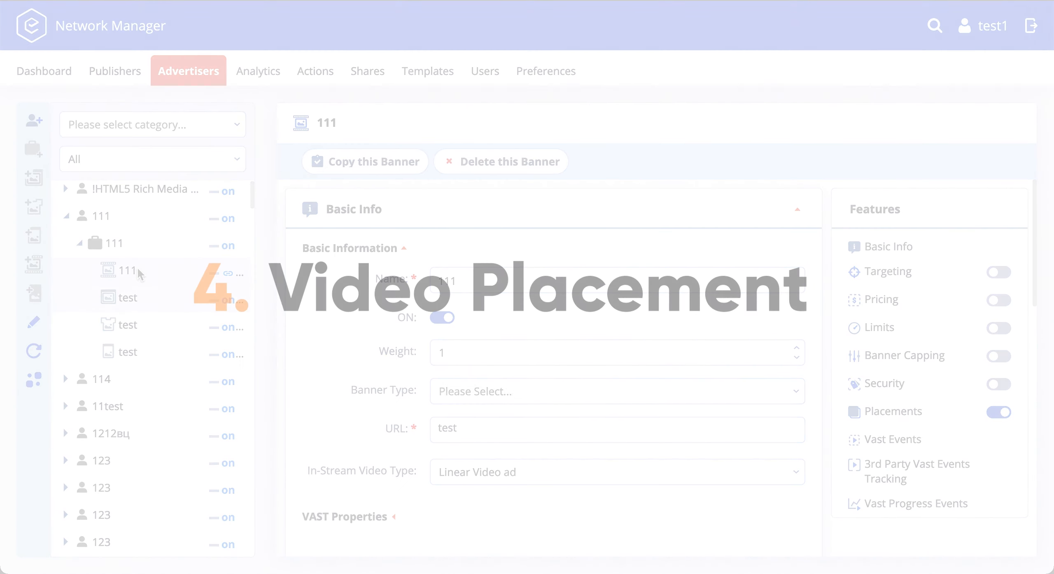
scroll(321, 322, down, 3)
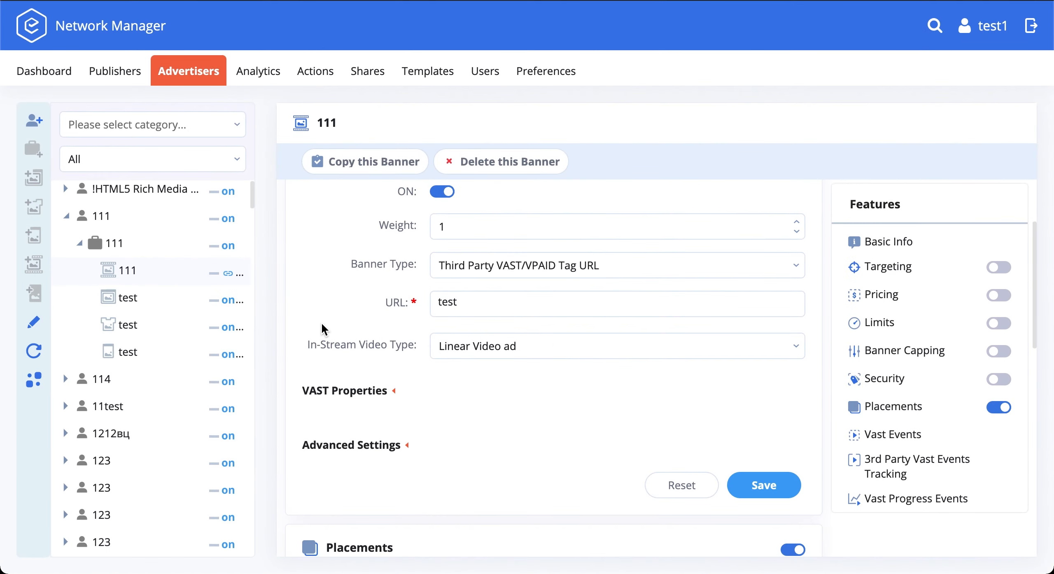
click(797, 265)
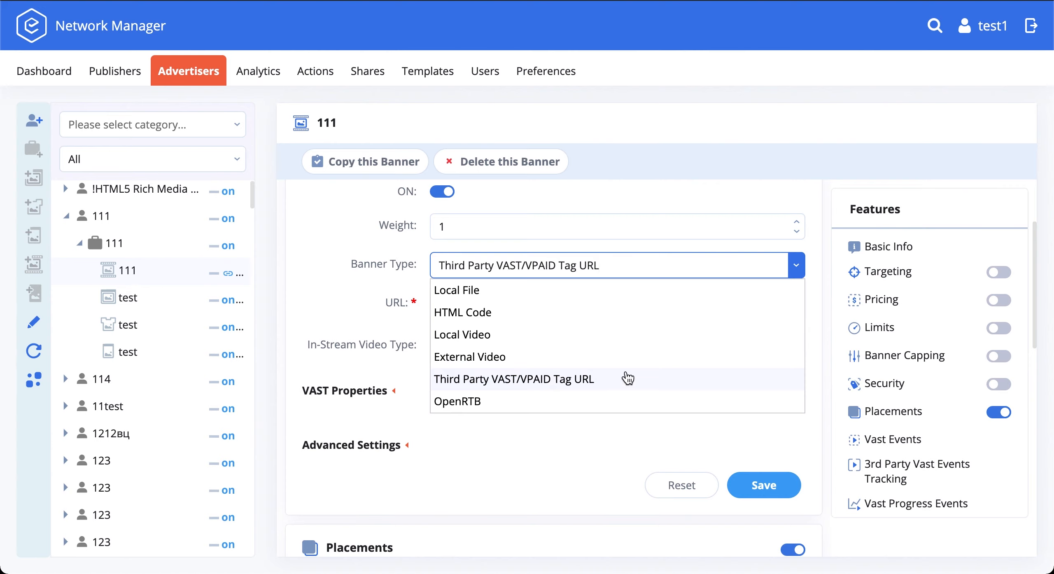
click(801, 271)
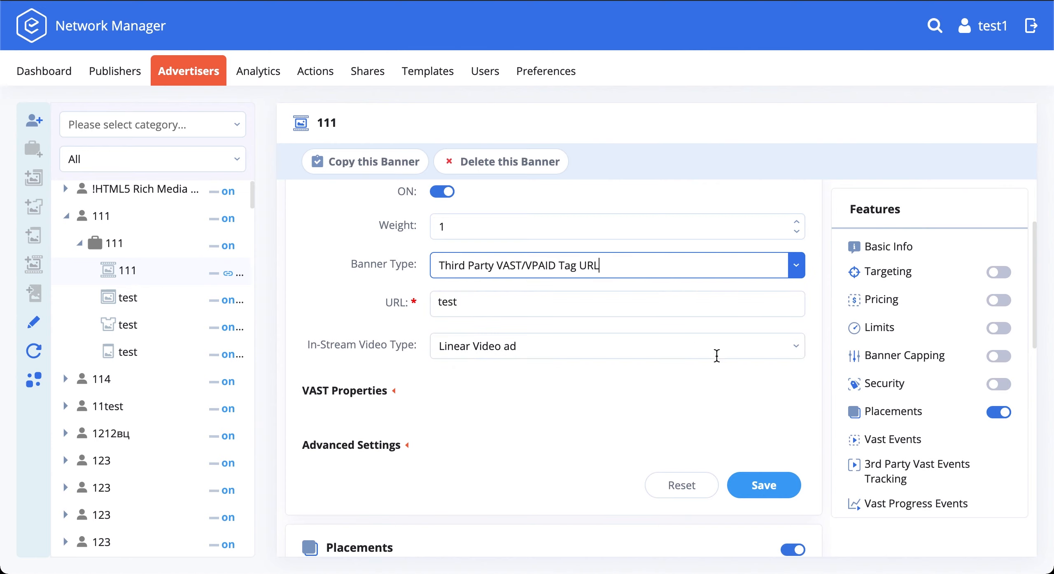
click(799, 351)
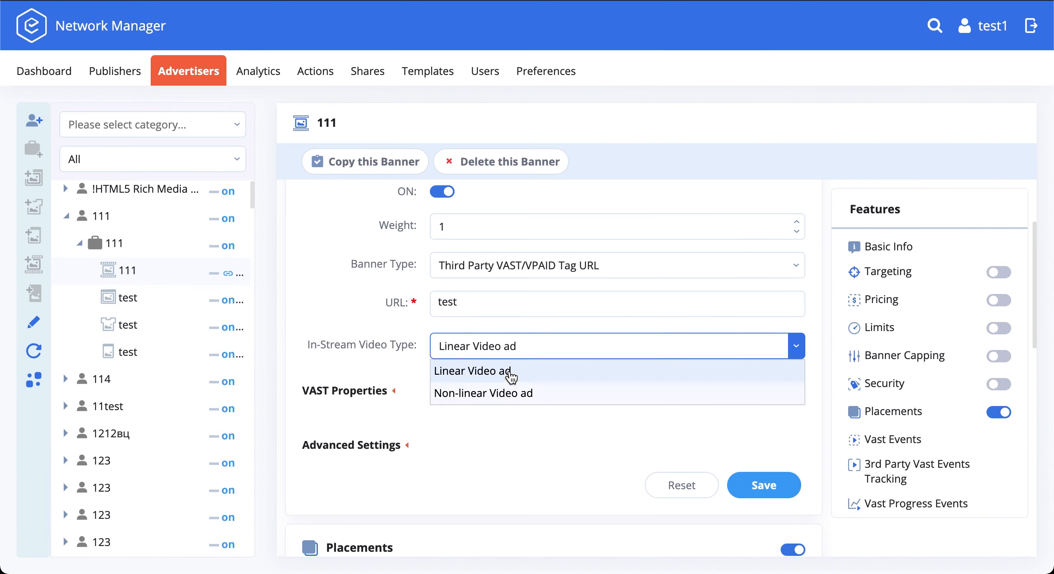
click(509, 420)
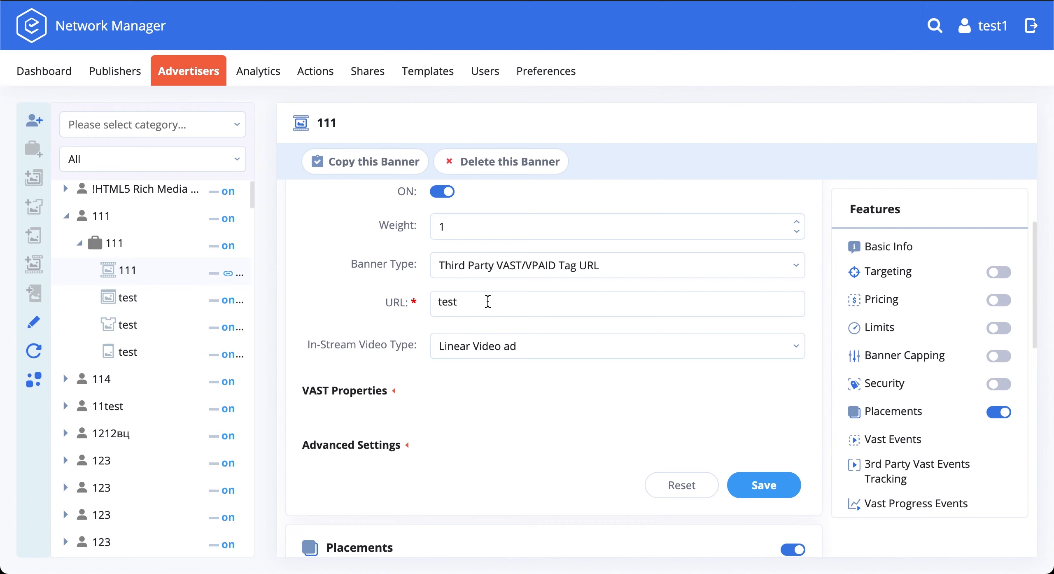
Step: Examine the video banner's VAST properties, collapse them again, and look over its linked placements
click(392, 393)
scroll(390, 395, down, 5)
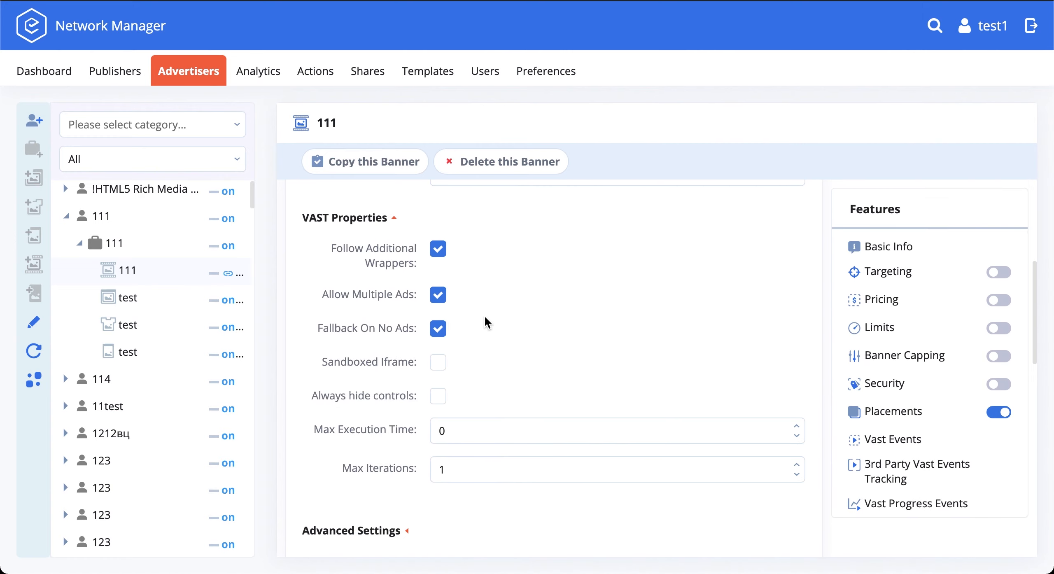
click(393, 218)
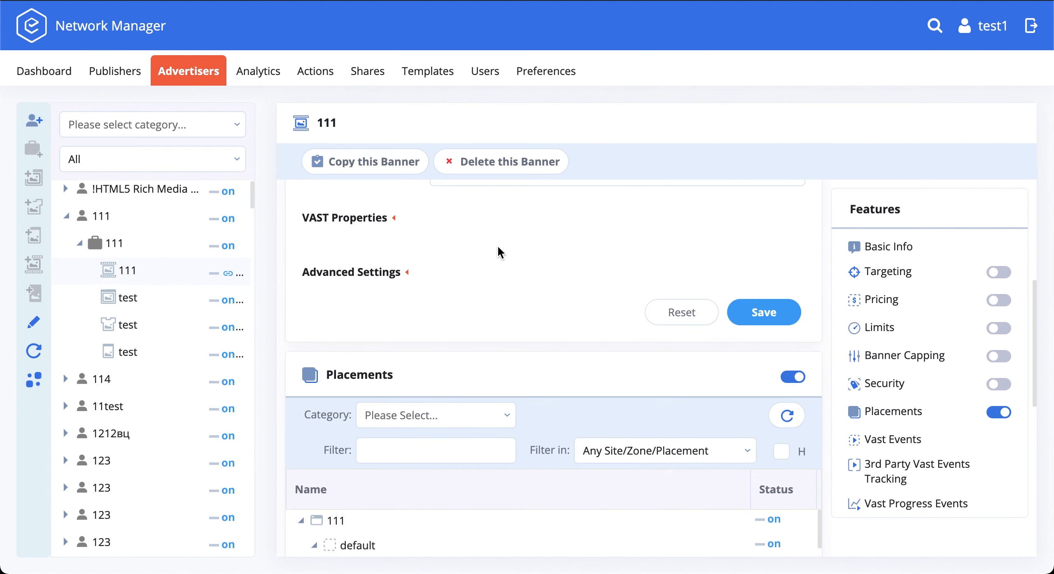
scroll(500, 265, down, 5)
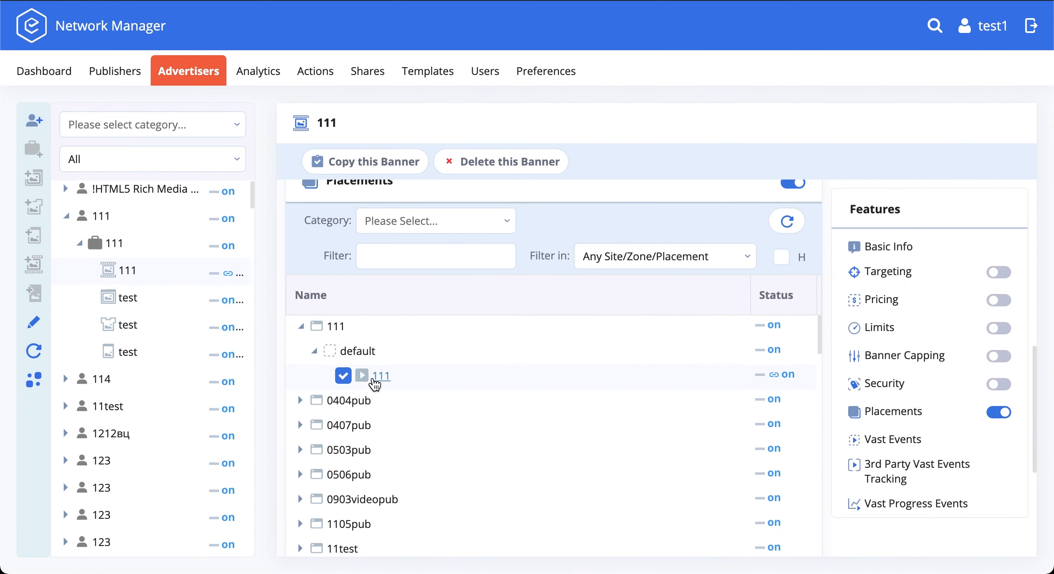
scroll(598, 282, up, 10)
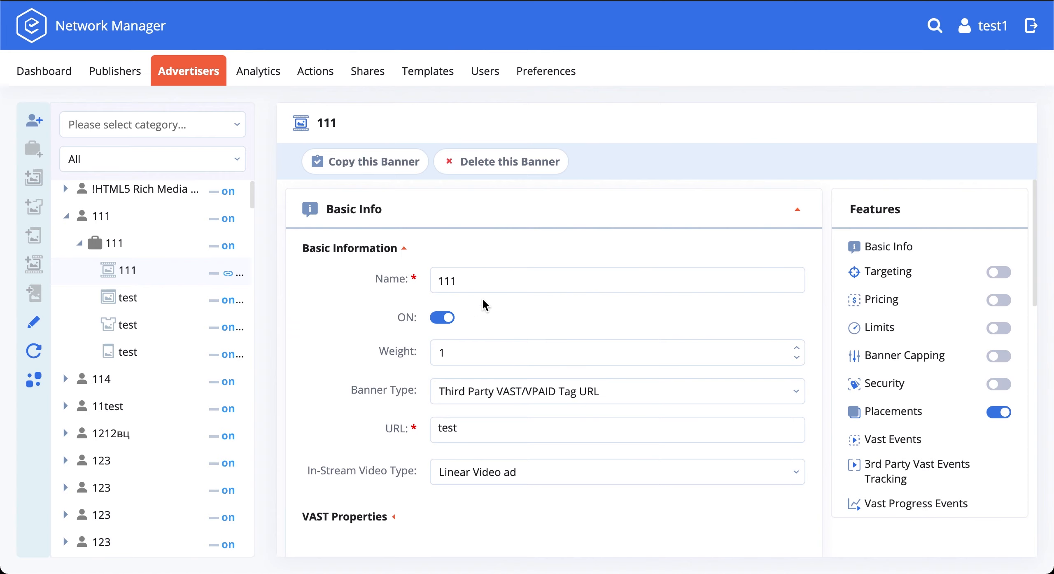